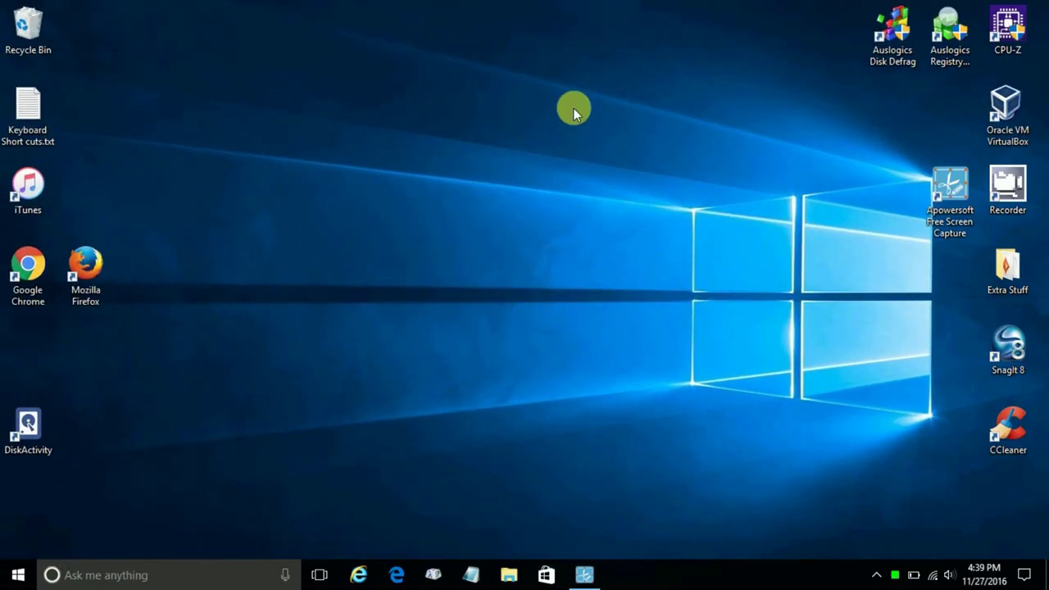
# Open Personalization > Background settings from the desktop's right-click menu
pyautogui.rightClick(388, 145)
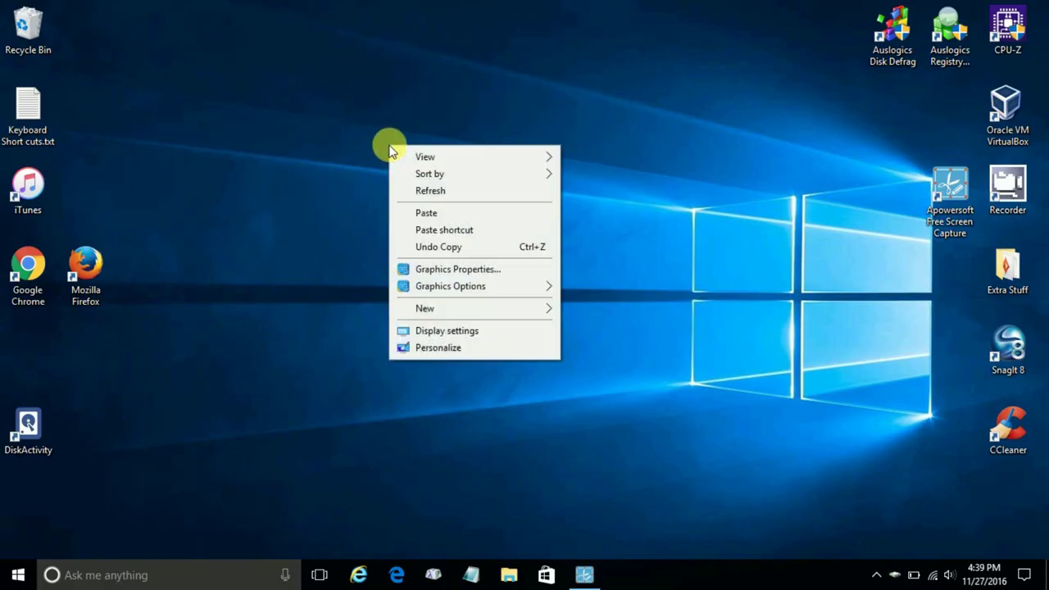
pyautogui.click(426, 350)
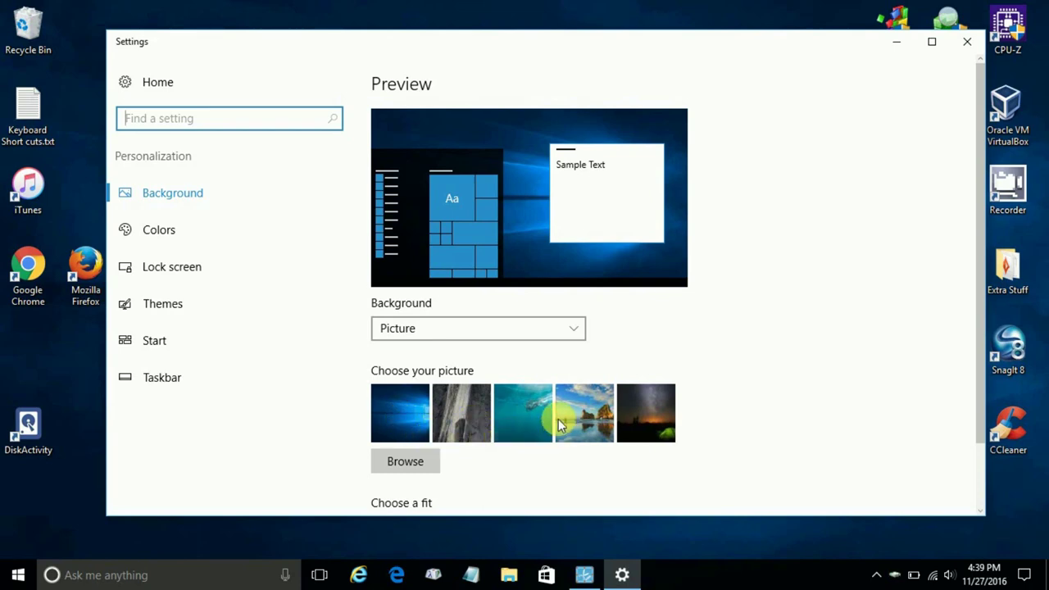
# Set the beach rock-arch photo as wallpaper and minimize Settings to view it
pyautogui.click(575, 402)
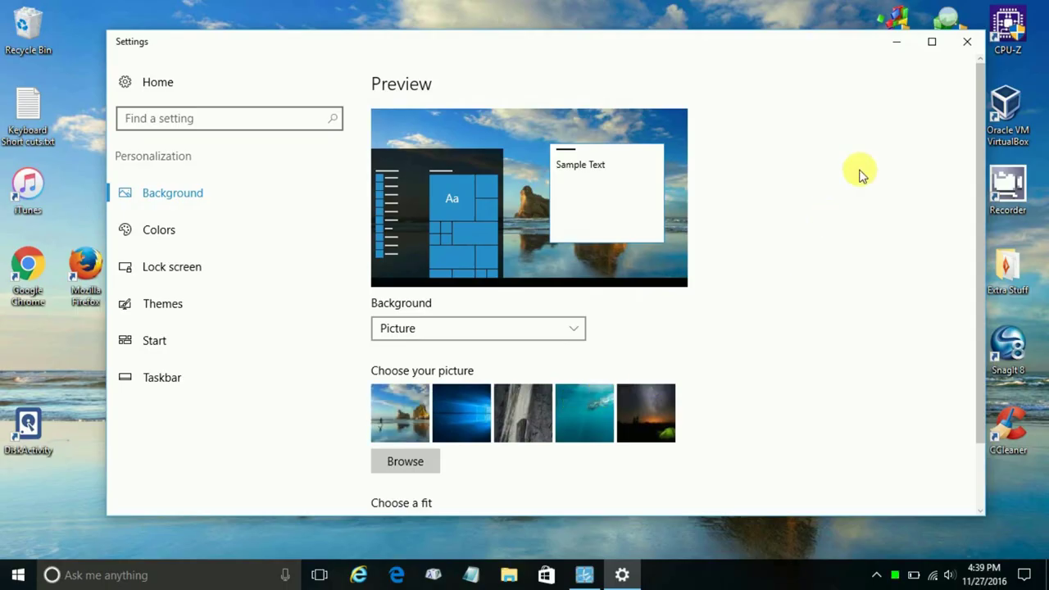
pyautogui.click(792, 15)
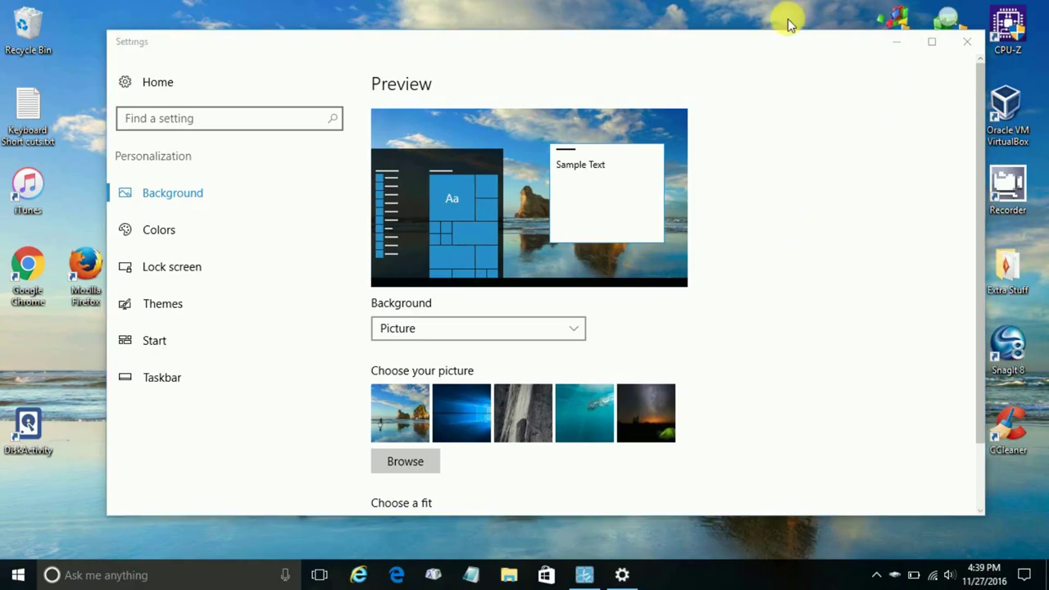
pyautogui.click(895, 46)
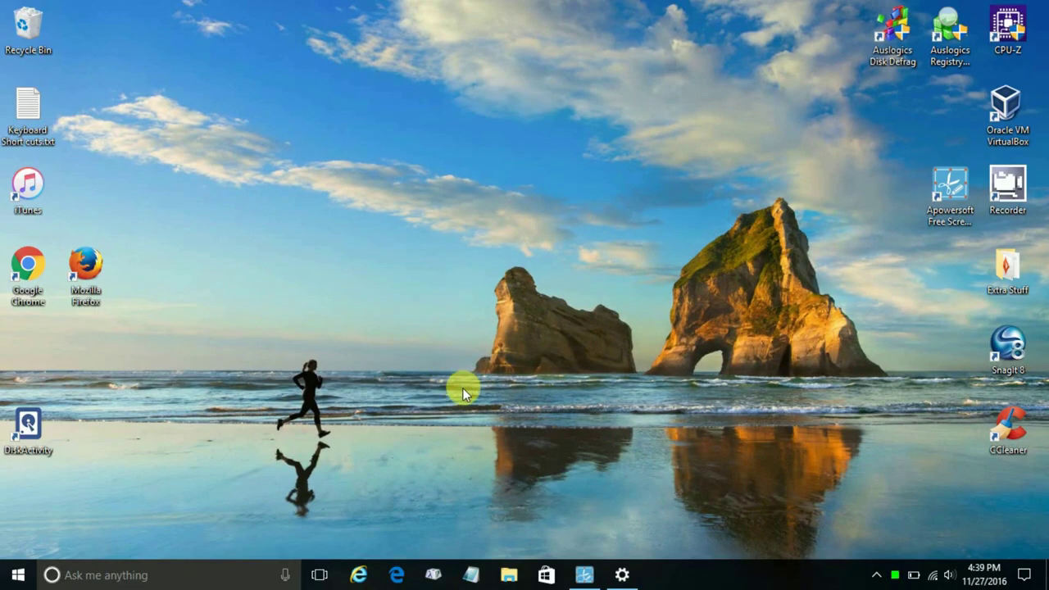
pyautogui.moveTo(622, 575)
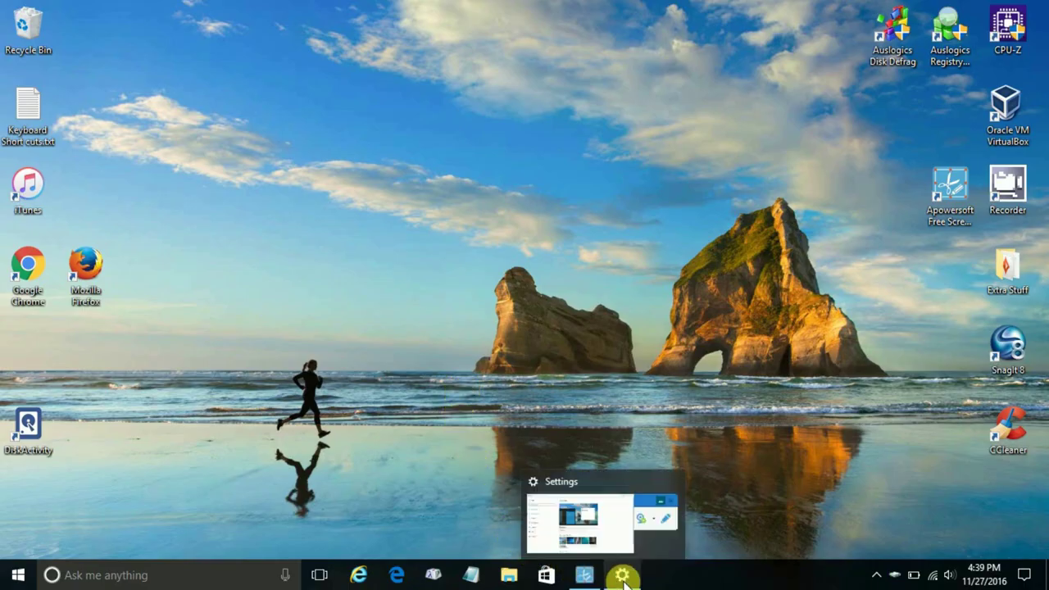
# Switch the wallpaper back to the blue Windows picture and minimize to check it
pyautogui.click(623, 576)
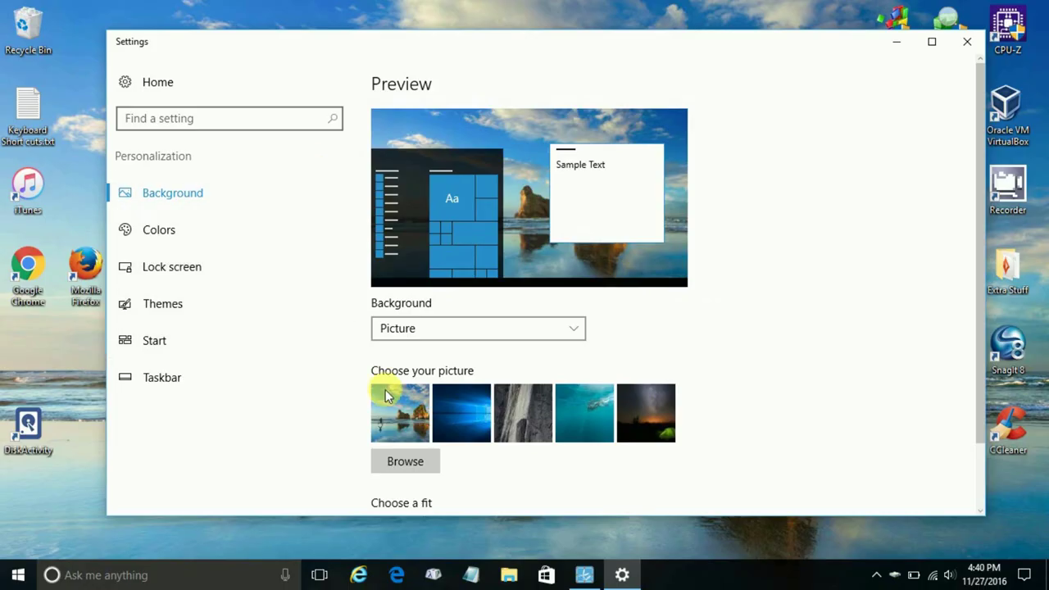
pyautogui.click(460, 406)
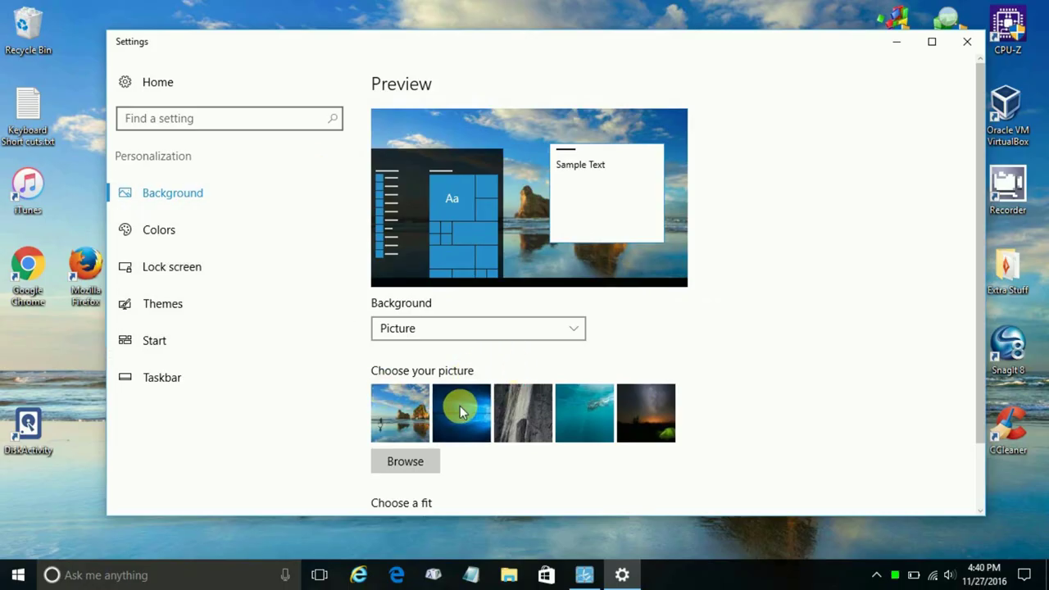
pyautogui.click(896, 41)
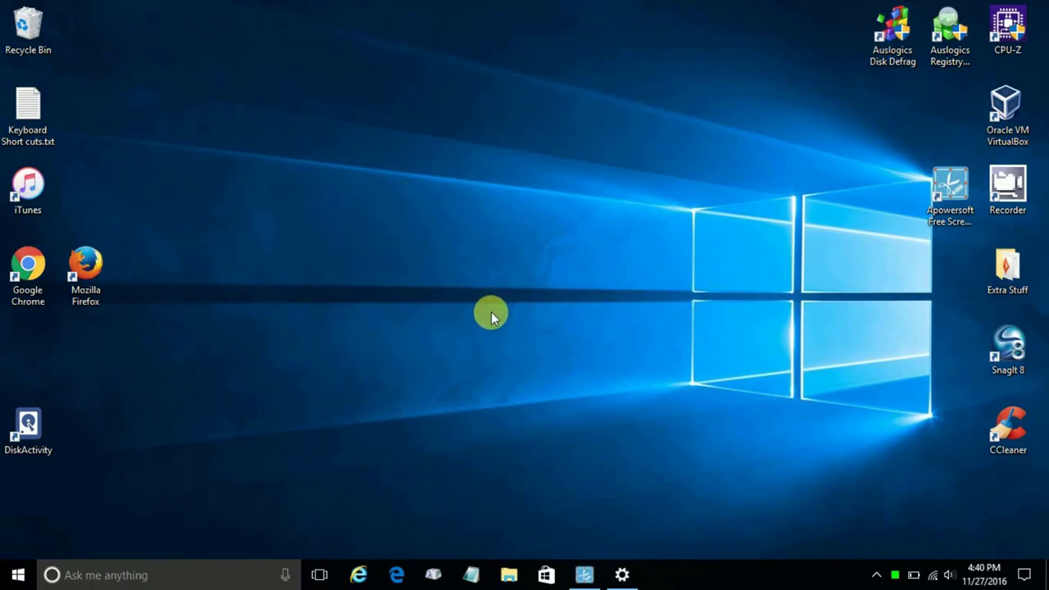
# Restore Settings and keep Picture as the background type
pyautogui.click(624, 575)
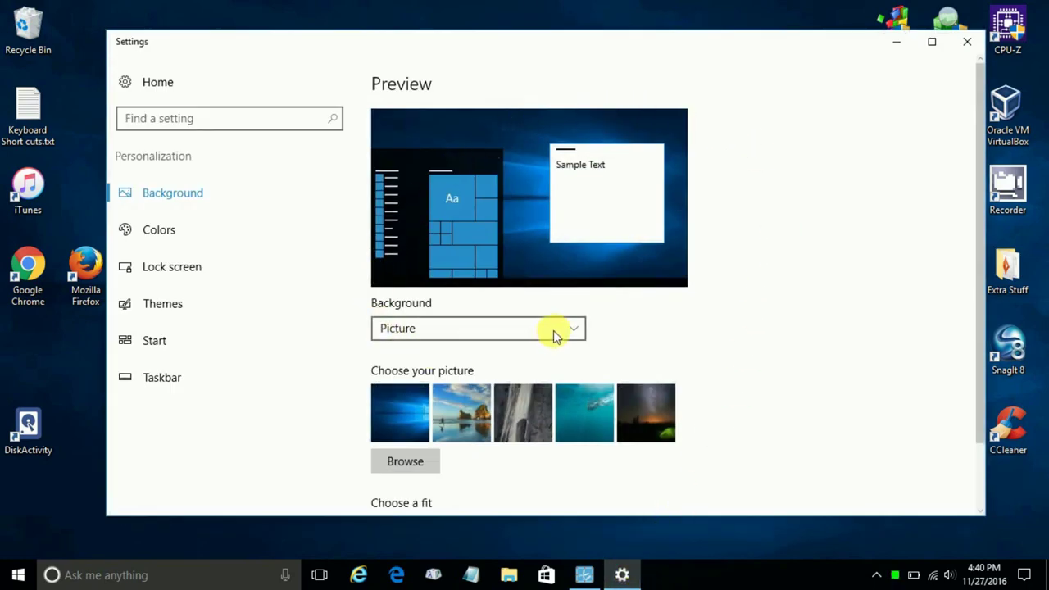
pyautogui.click(576, 329)
pyautogui.click(576, 329)
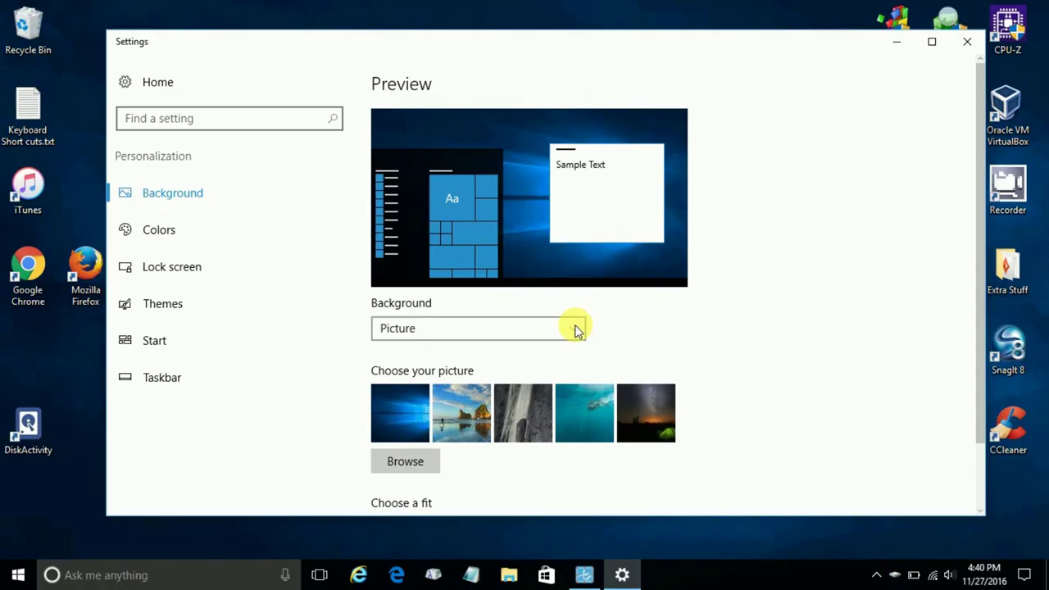
pyautogui.click(576, 328)
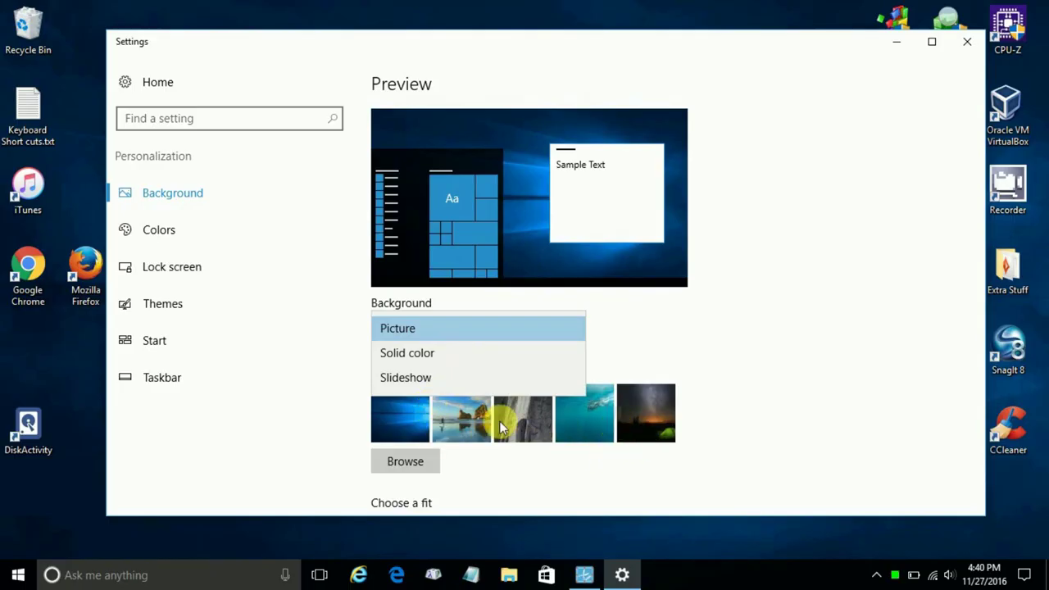
pyautogui.click(660, 328)
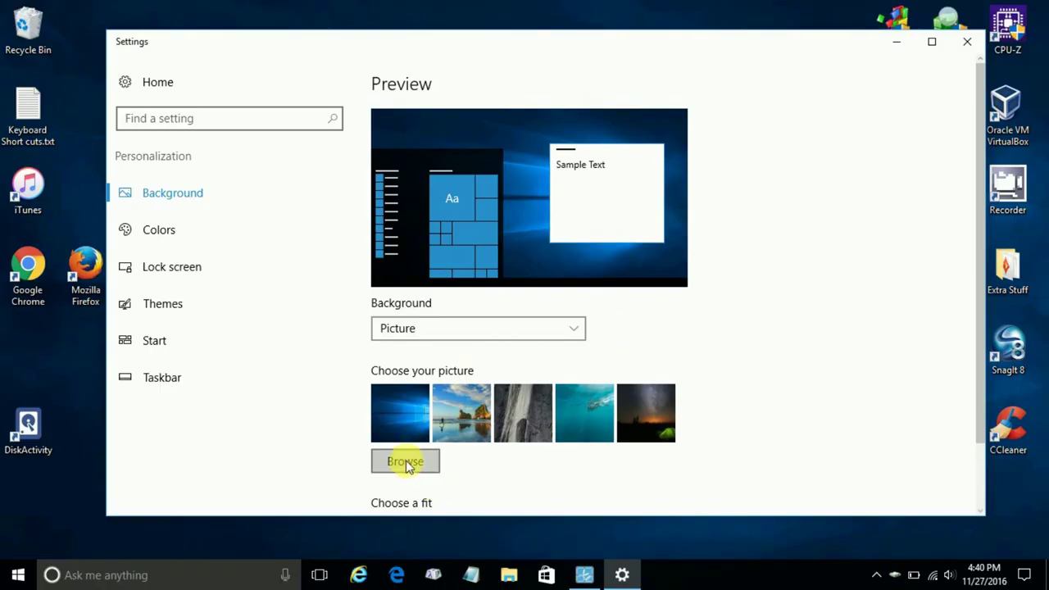
# Keep the picture fit at Fill and browse for a custom picture
pyautogui.scroll(-2, 405, 459)
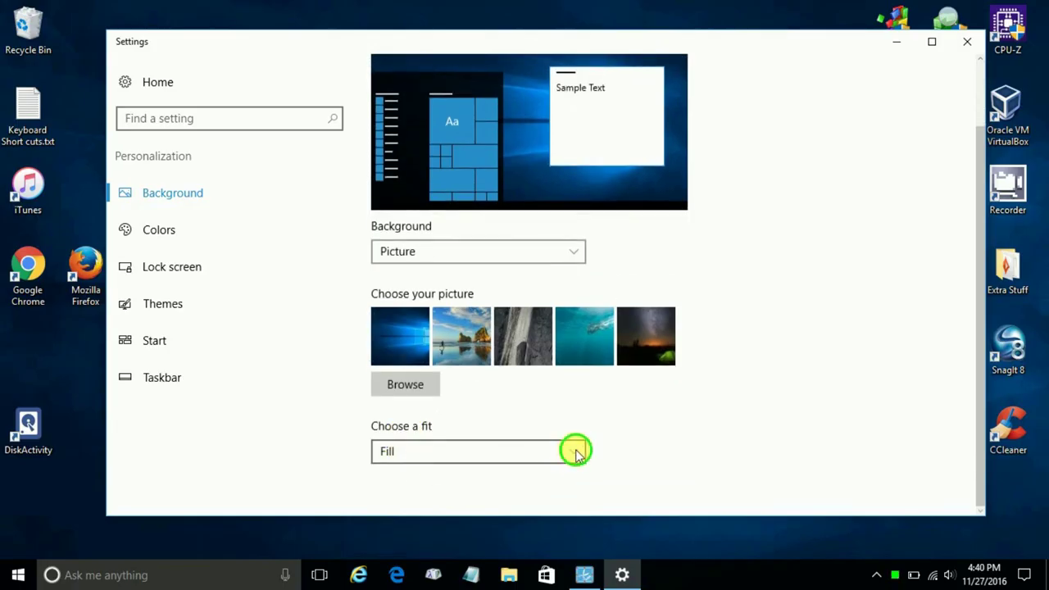
pyautogui.click(573, 452)
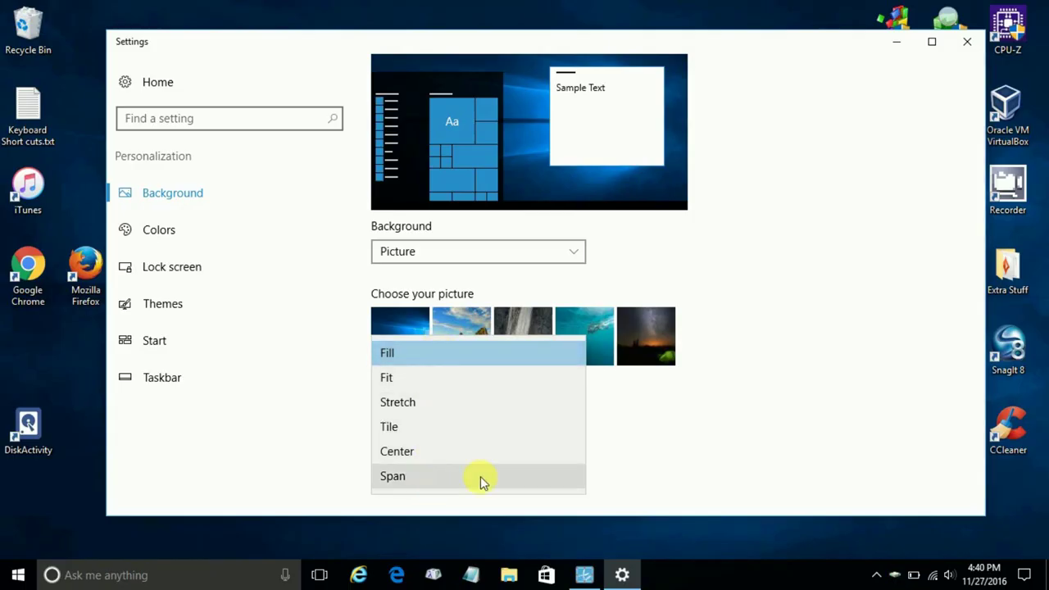
pyautogui.click(675, 262)
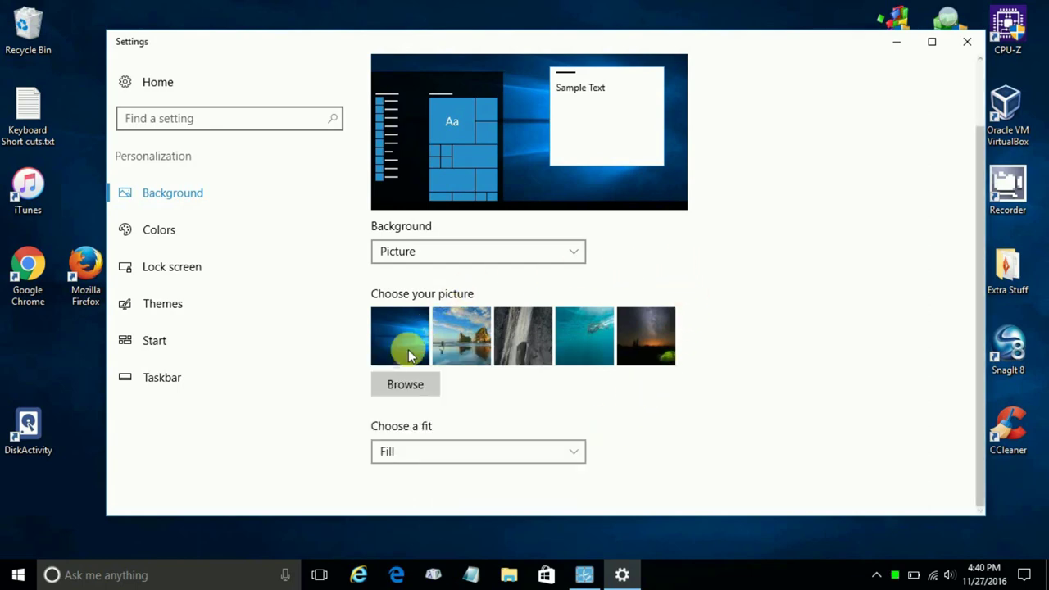
pyautogui.click(401, 388)
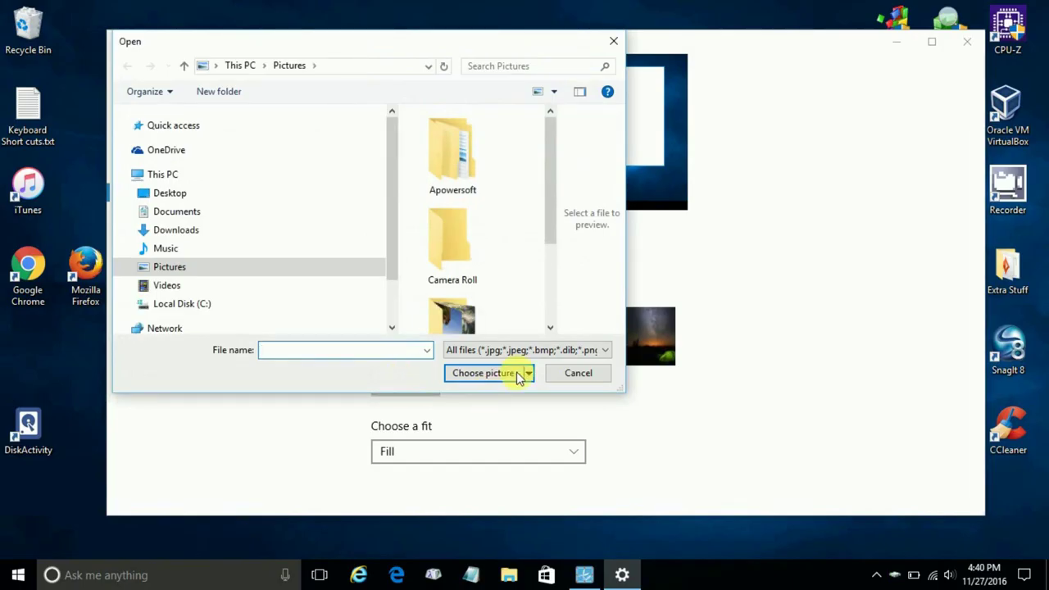
pyautogui.moveTo(168, 183)
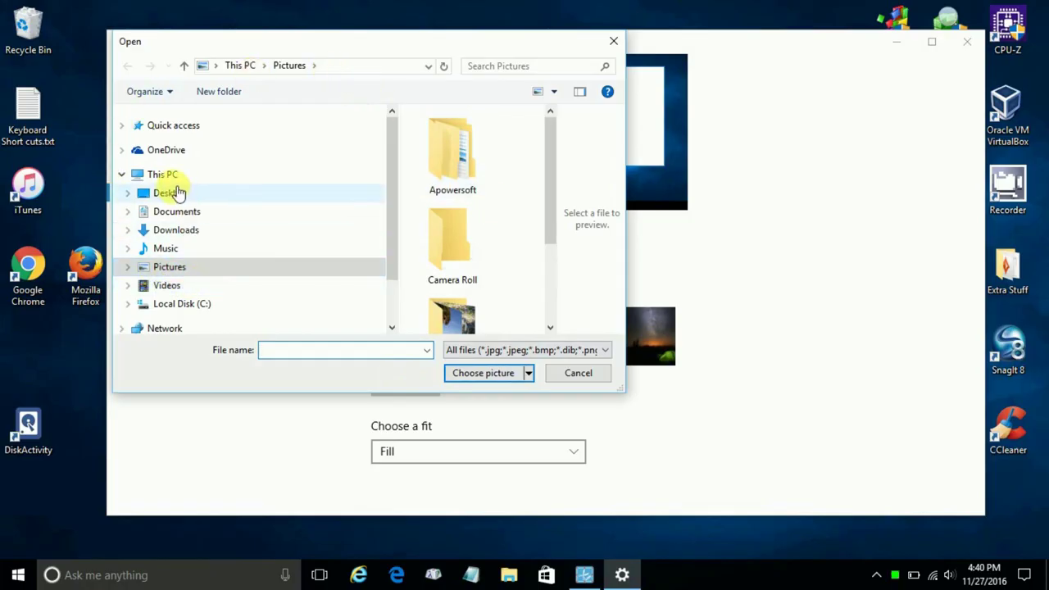
# Navigate the file picker to Pictures > Saved Pictures
pyautogui.click(178, 269)
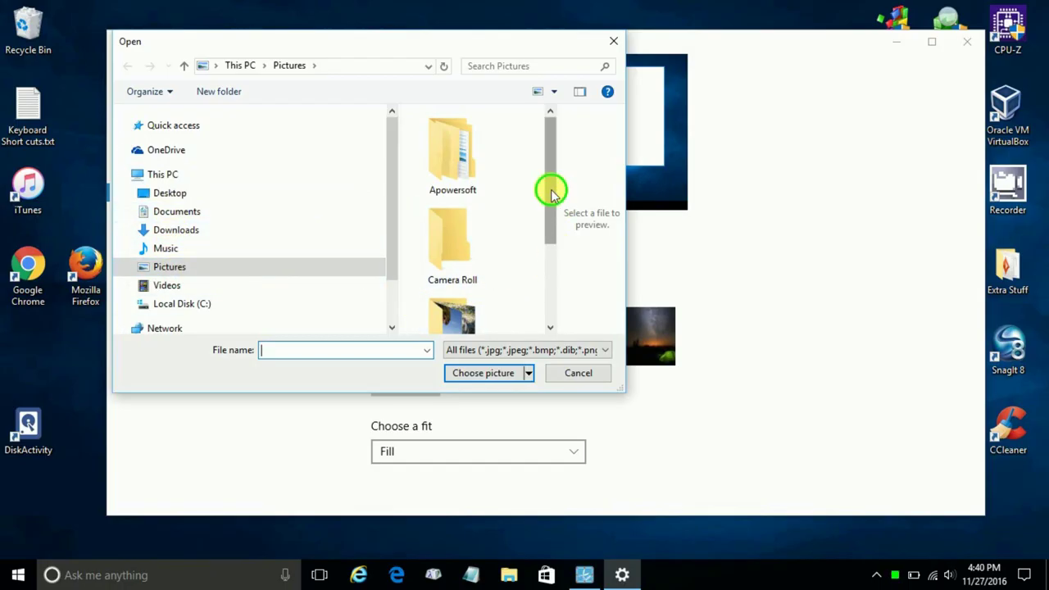
pyautogui.moveTo(551, 189); pyautogui.dragTo(542, 253)
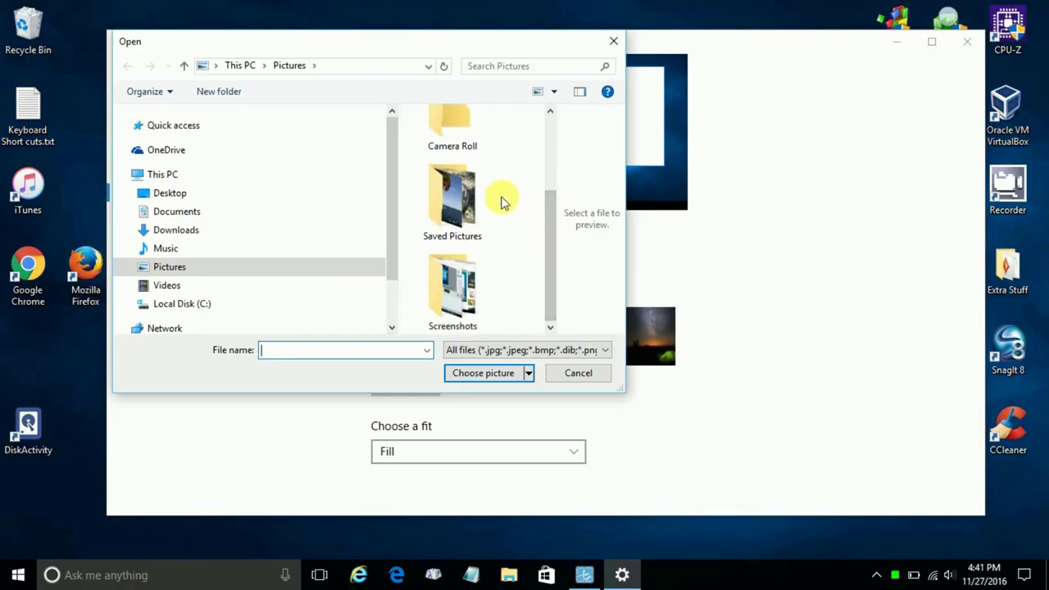
pyautogui.click(449, 203)
pyautogui.doubleClick(449, 201)
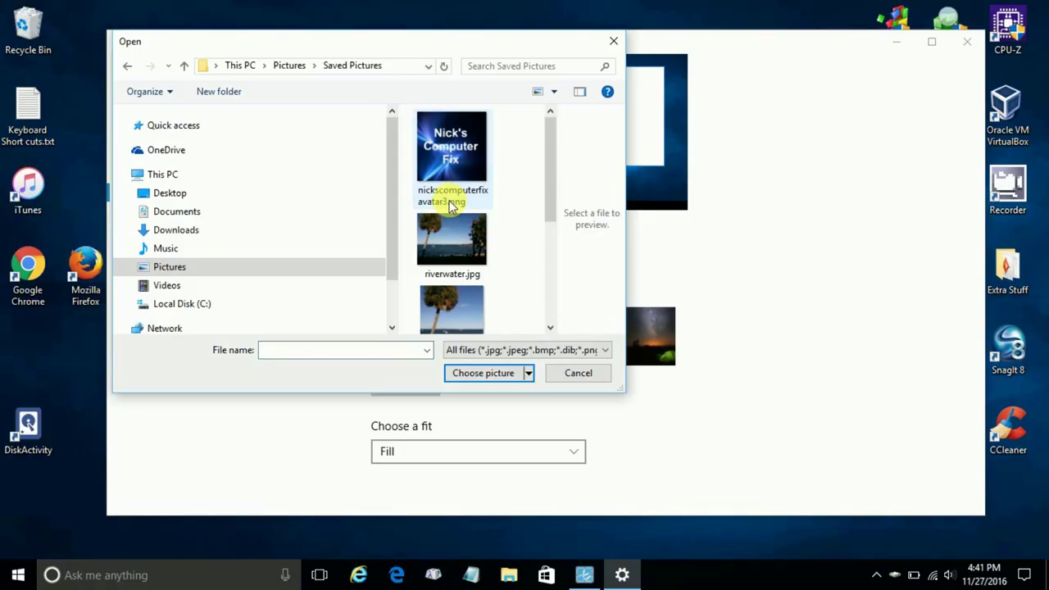
# Choose squirrel_eating4.jpg as the desktop wallpaper
pyautogui.scroll(-3, 491, 210)
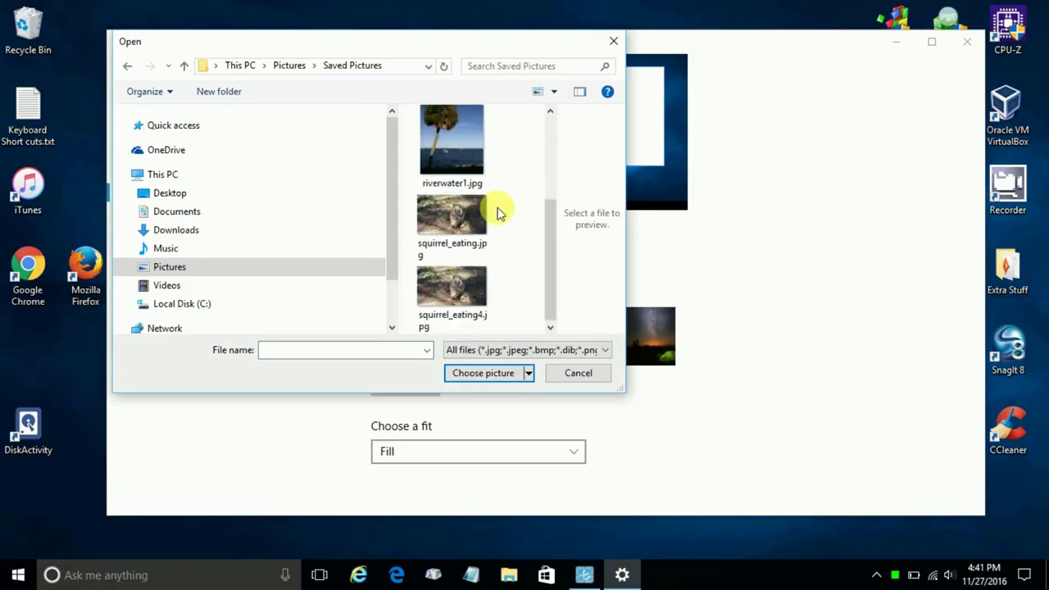
pyautogui.scroll(1, 500, 211)
pyautogui.scroll(-1, 500, 212)
pyautogui.click(456, 284)
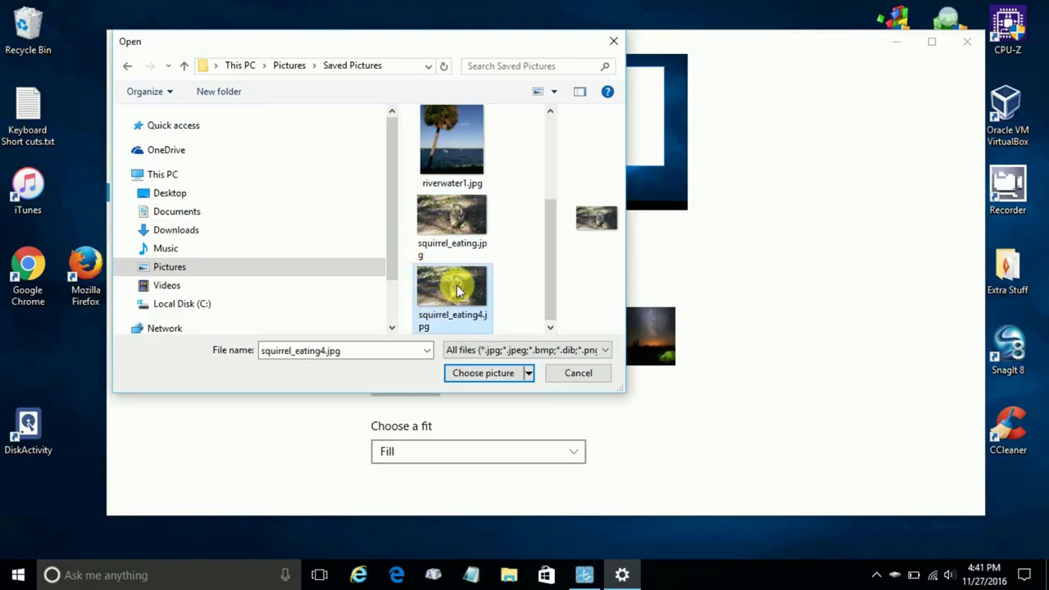
pyautogui.click(461, 373)
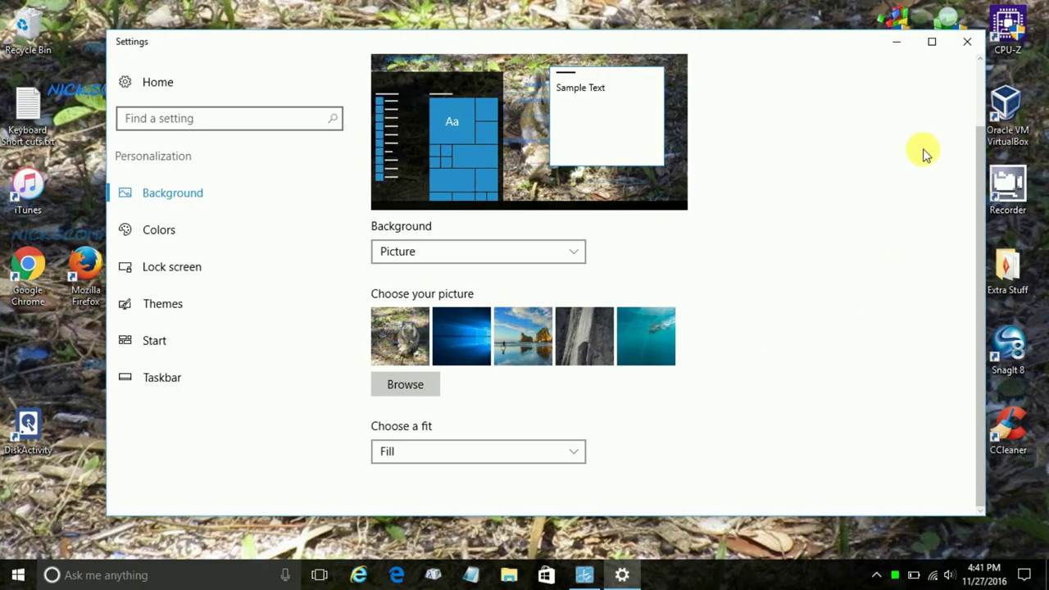
# View the squirrel wallpaper, then reselect the blue Windows picture
pyautogui.click(898, 41)
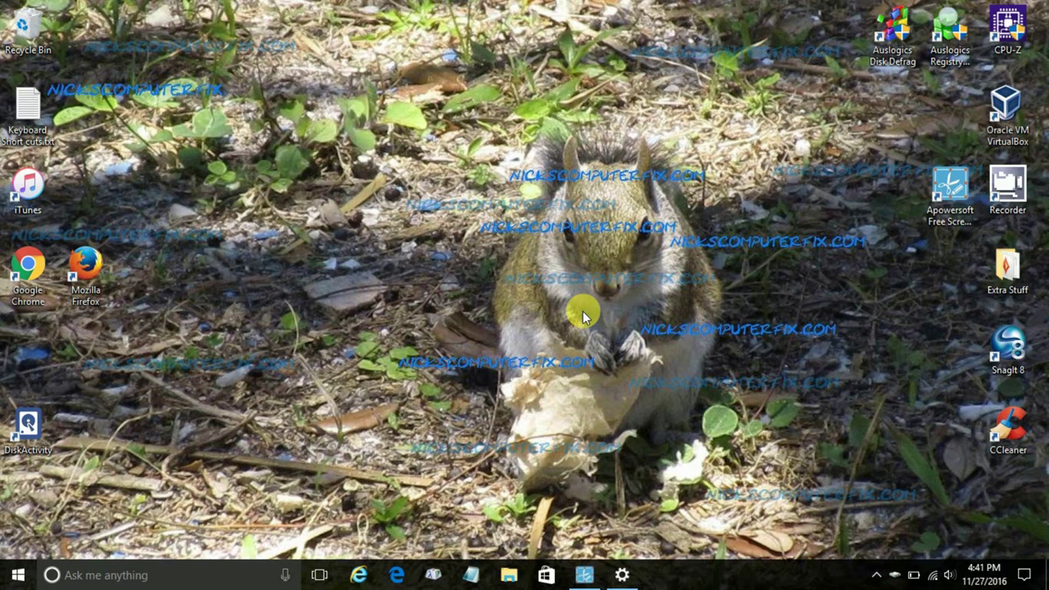
pyautogui.click(622, 575)
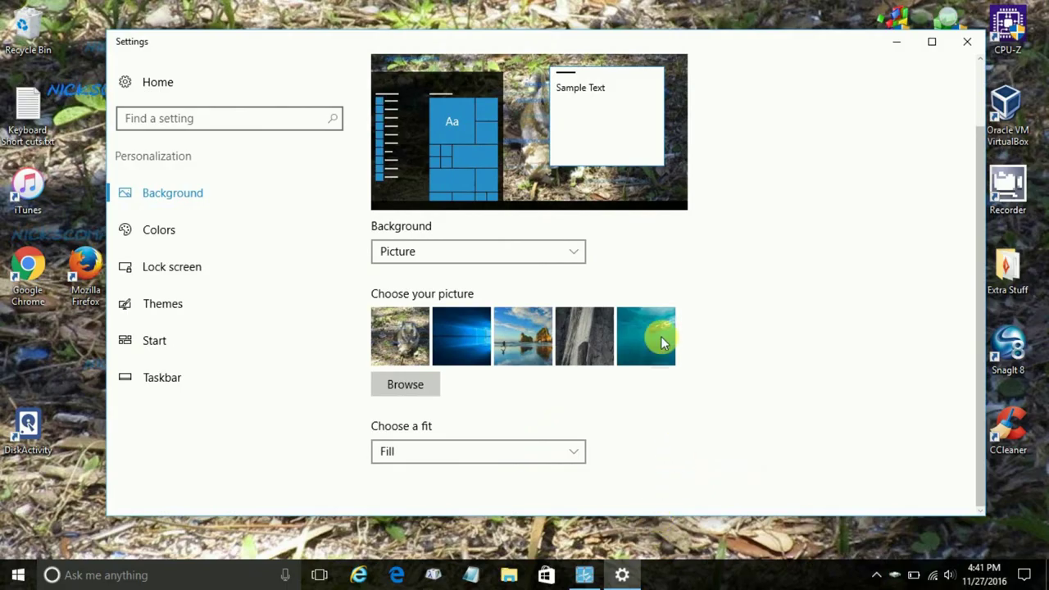
pyautogui.click(465, 337)
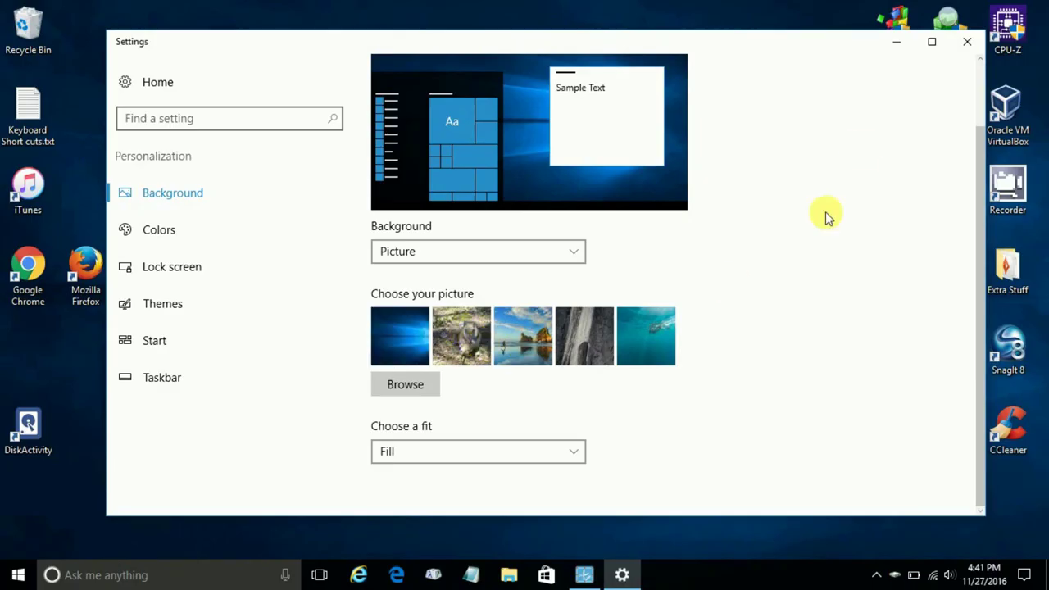
# Minimize and restore Settings to confirm the blue Windows wallpaper is back
pyautogui.click(898, 43)
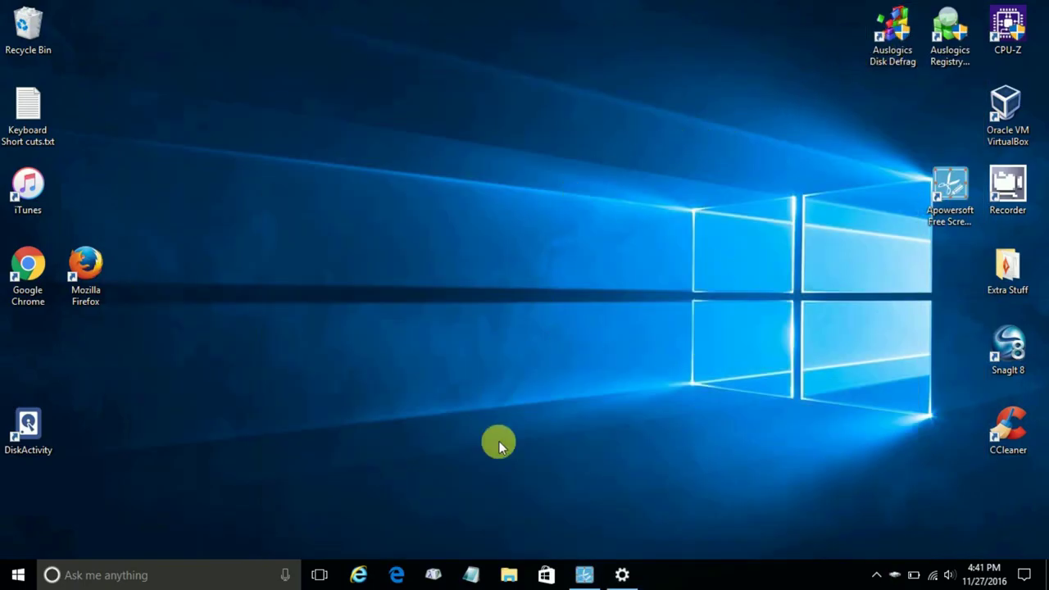
pyautogui.click(624, 576)
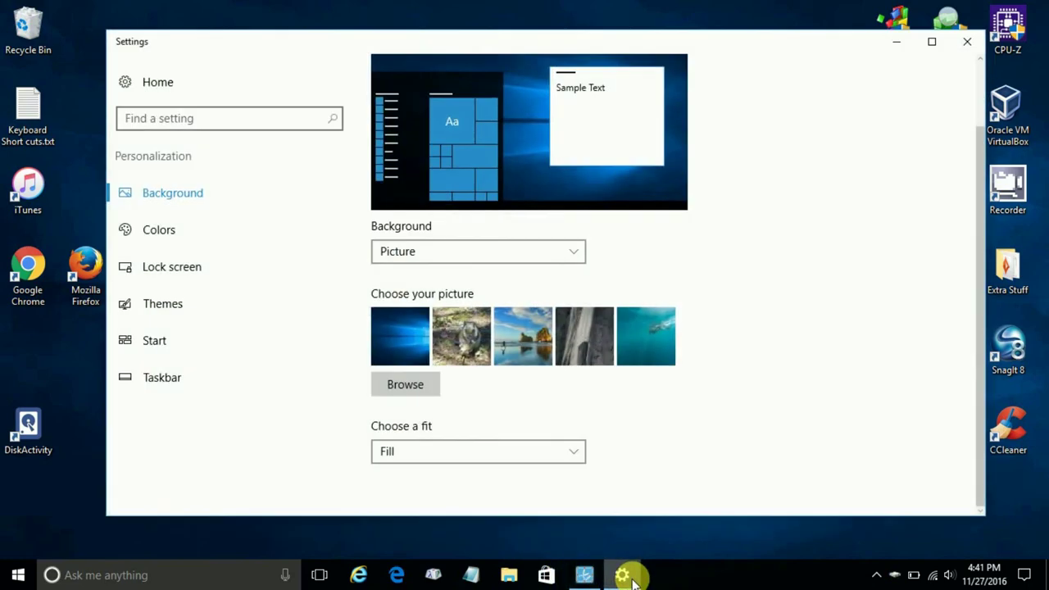
pyautogui.click(618, 449)
pyautogui.click(466, 332)
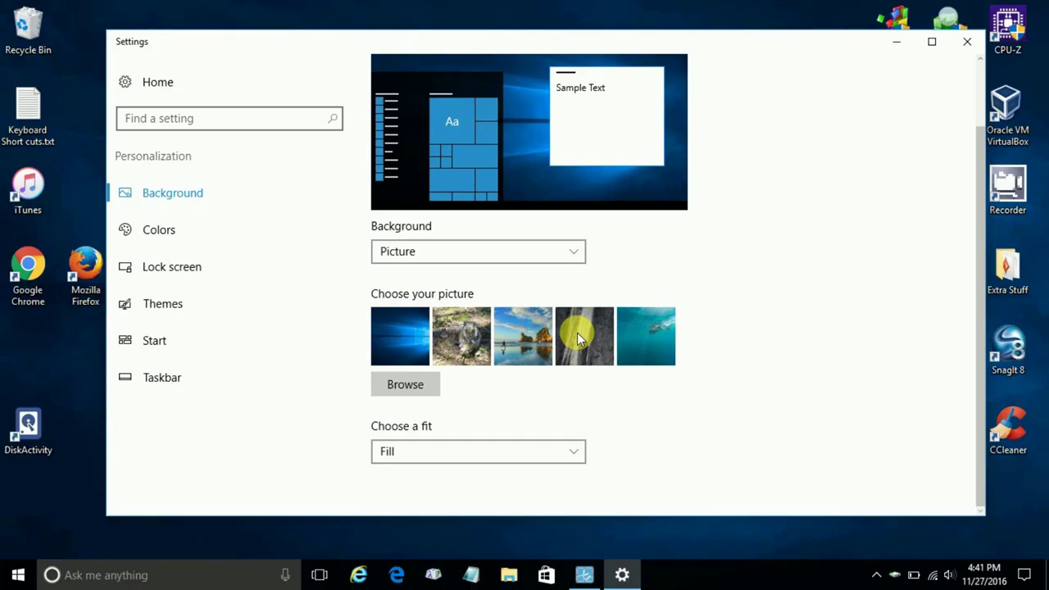
# Browse for a picture and expand Local Disk (C:) > Windows in the folder tree
pyautogui.click(422, 387)
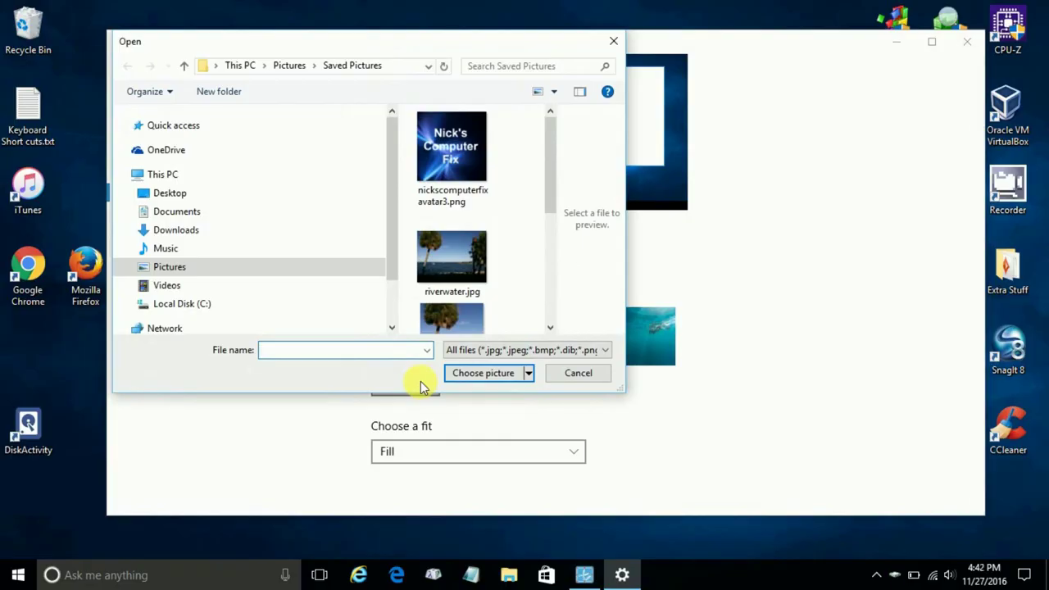
pyautogui.moveTo(182, 303)
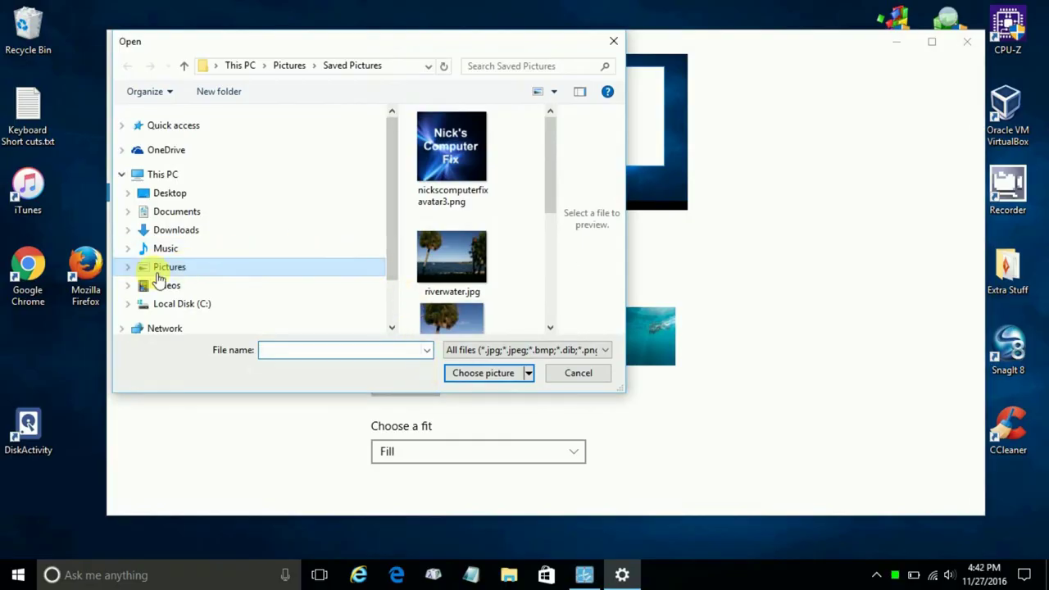
pyautogui.click(126, 304)
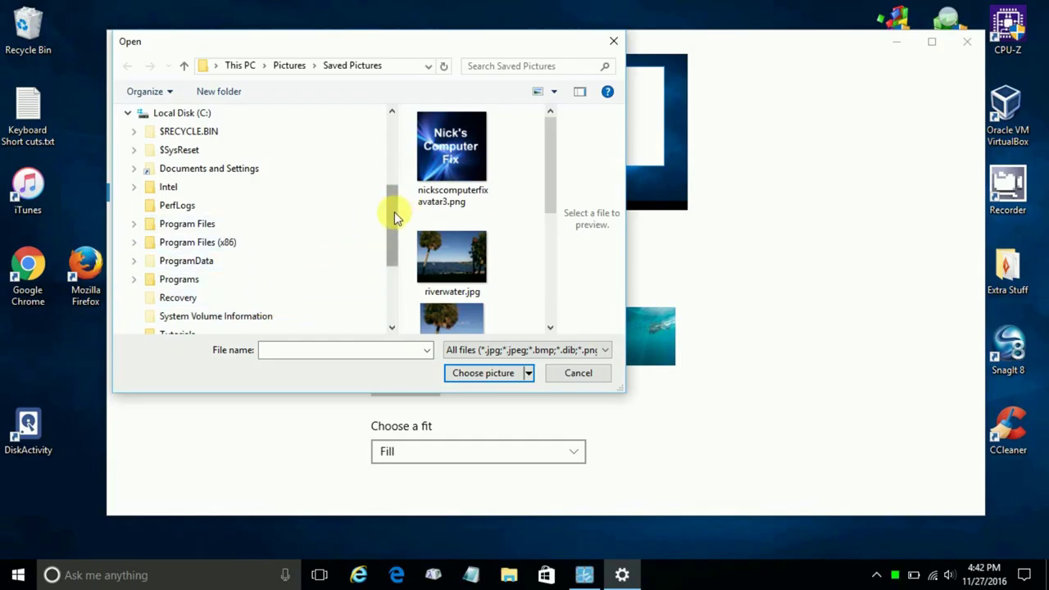
pyautogui.moveTo(395, 211); pyautogui.dragTo(394, 280)
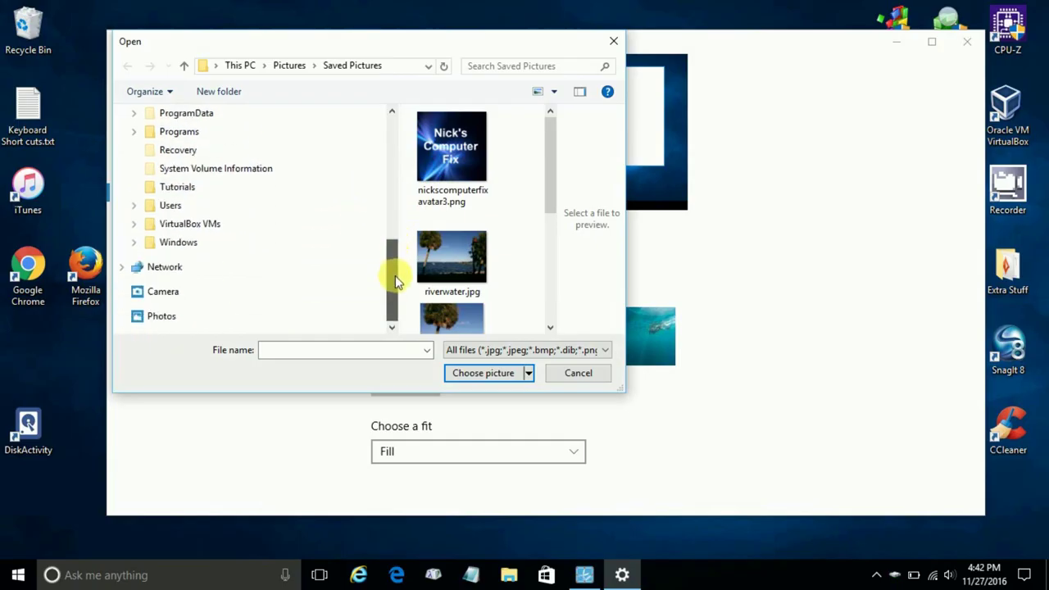
pyautogui.click(134, 242)
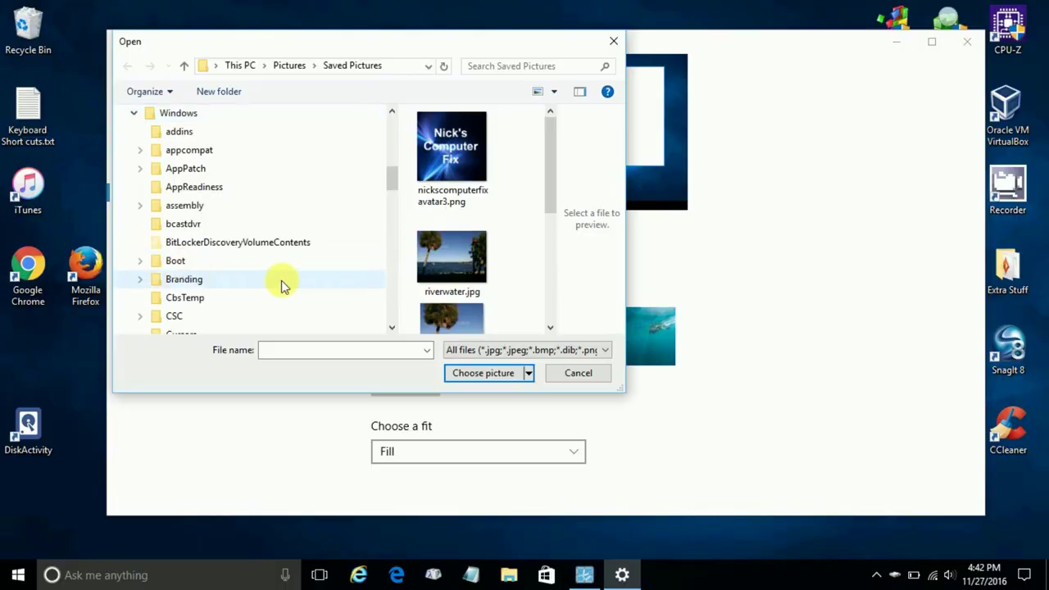
pyautogui.moveTo(391, 171); pyautogui.dragTo(421, 297)
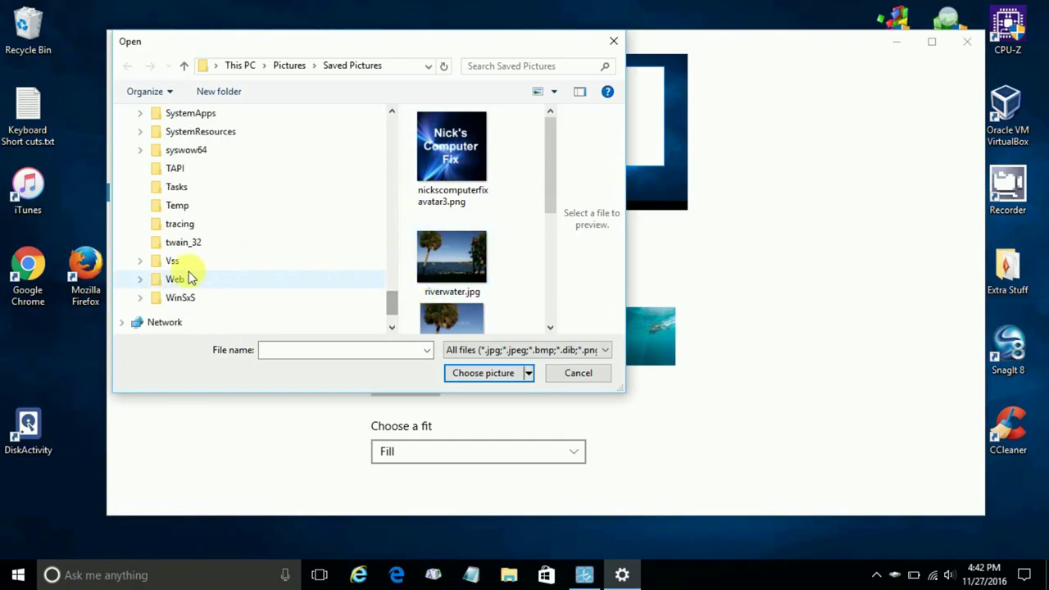
# Open Web > Wallpaper > Windows 10 to view img1–img3, then cancel the picker
pyautogui.click(140, 280)
pyautogui.click(175, 262)
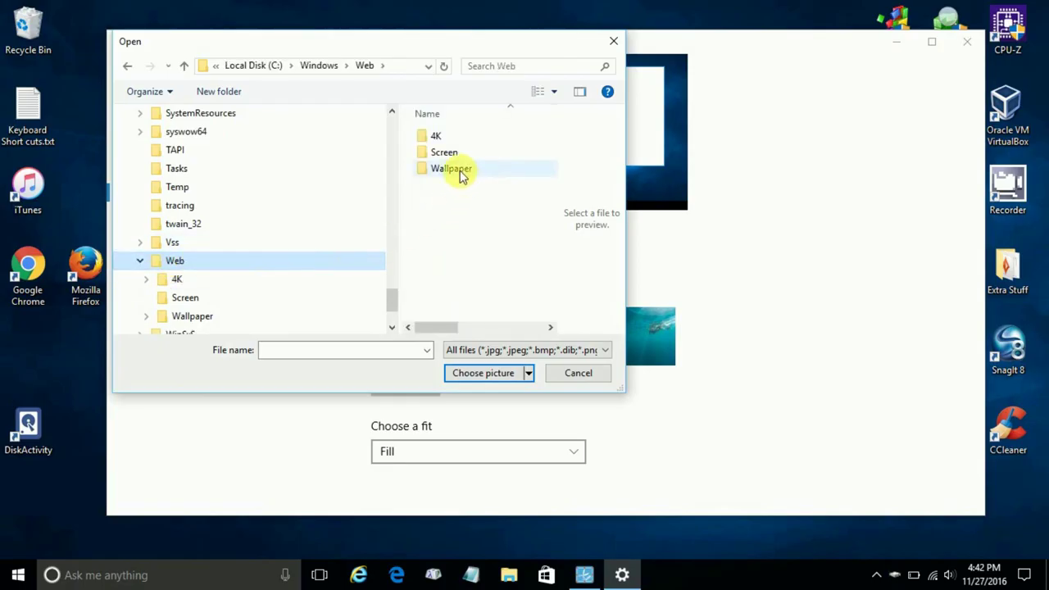
pyautogui.doubleClick(461, 176)
pyautogui.doubleClick(460, 174)
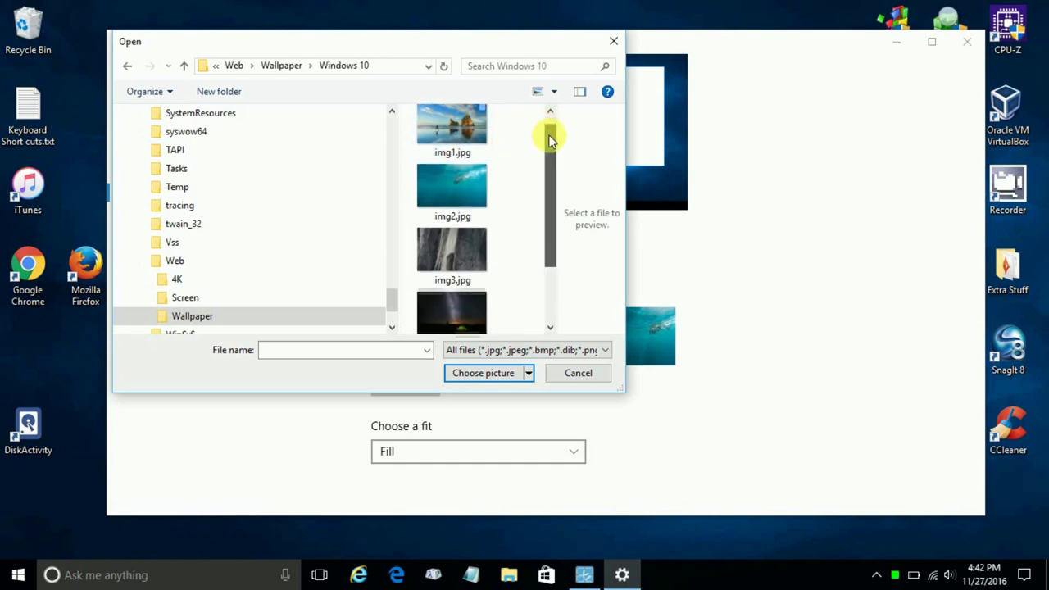
pyautogui.moveTo(548, 135)
pyautogui.mouseDown()
pyautogui.moveTo(565, 234)
pyautogui.moveTo(562, 111)
pyautogui.mouseUp()
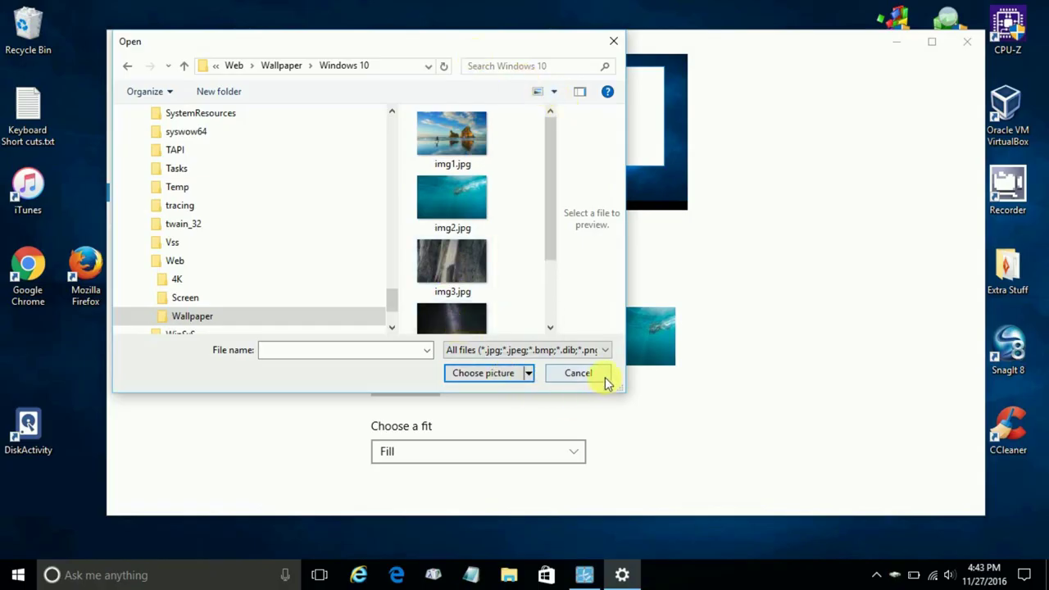
pyautogui.click(579, 373)
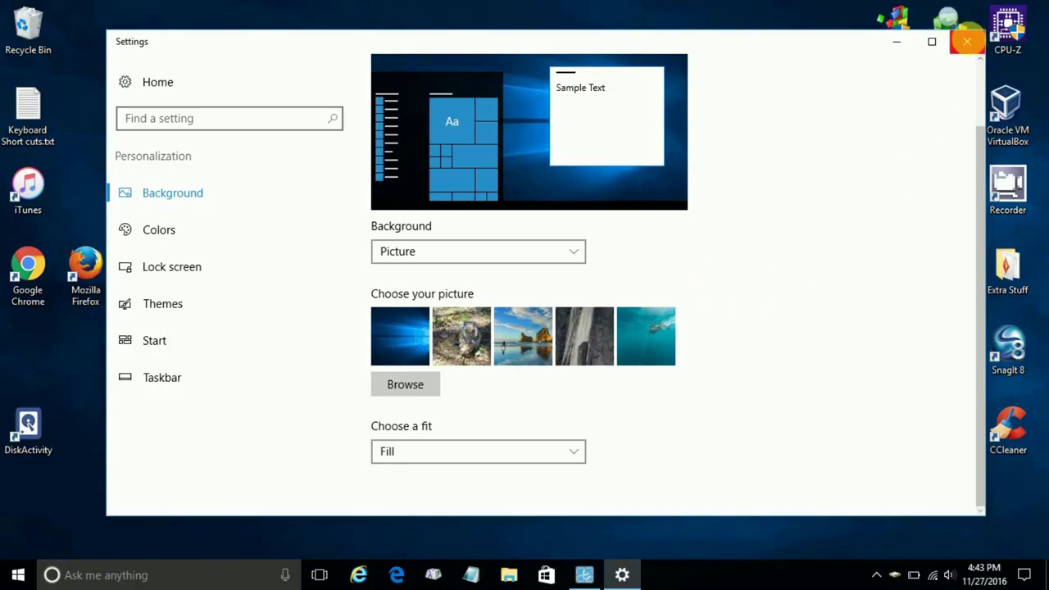
# Close the Settings window, leaving the blue Windows wallpaper on the desktop
pyautogui.click(969, 47)
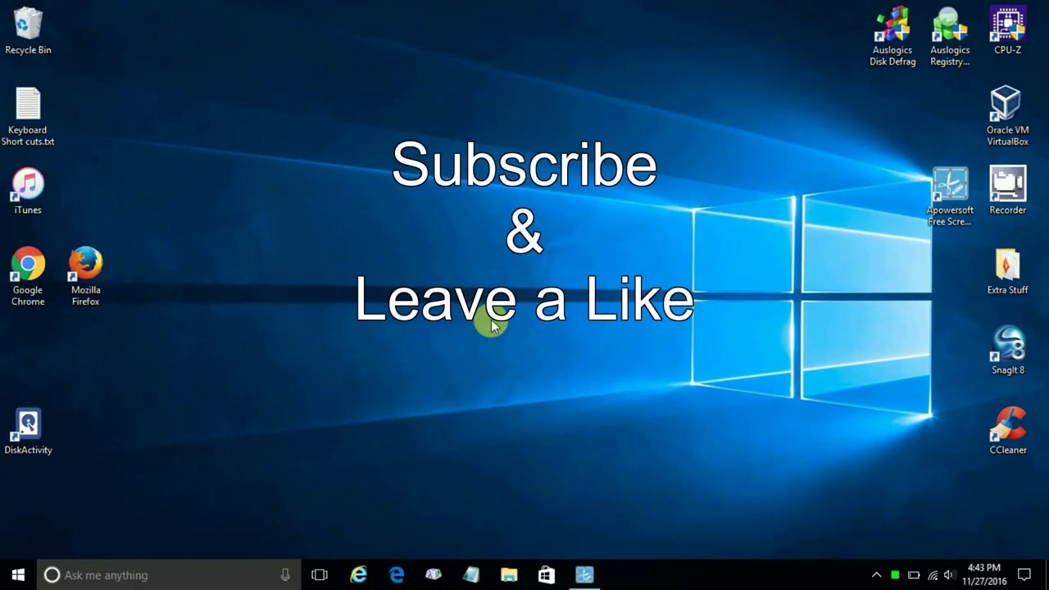